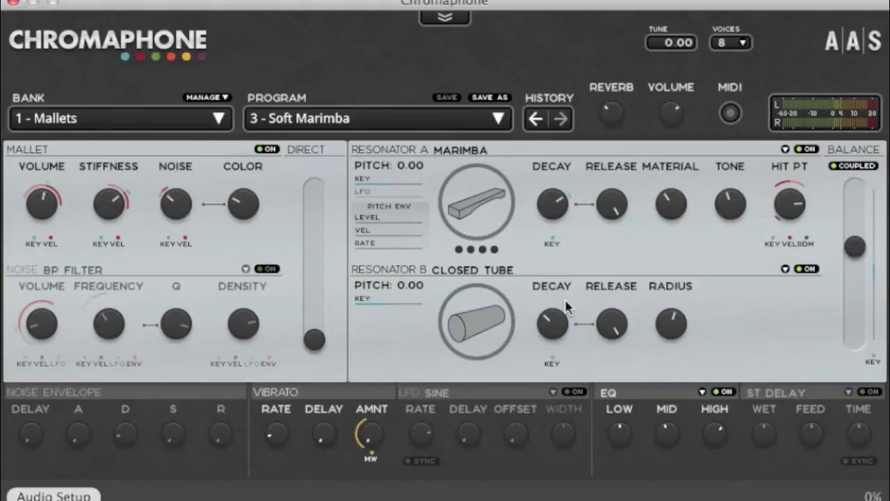
Step: Load the program 14 - Chorused Plates from the bank 4 - Chimes and Bells through the bank manager
{"action": "left_click", "coordinate": [224, 99]}
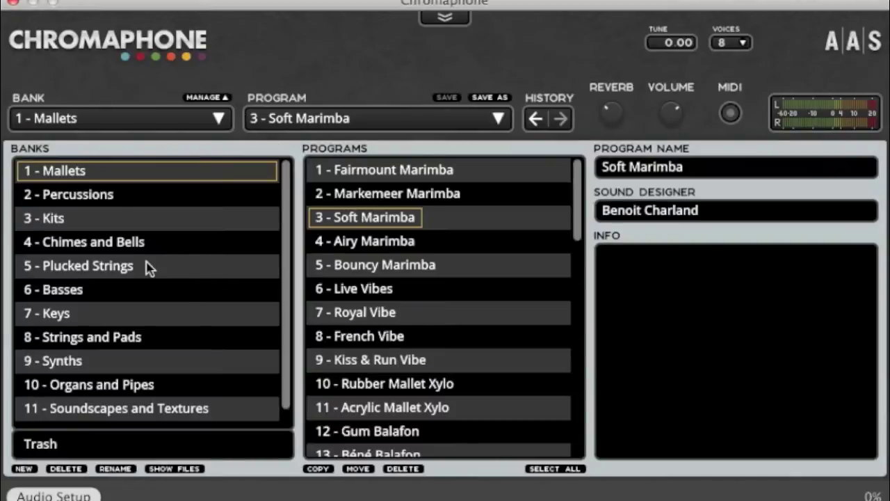
{"action": "scroll", "coordinate": [146, 266], "scroll_direction": "down", "scroll_amount": 1}
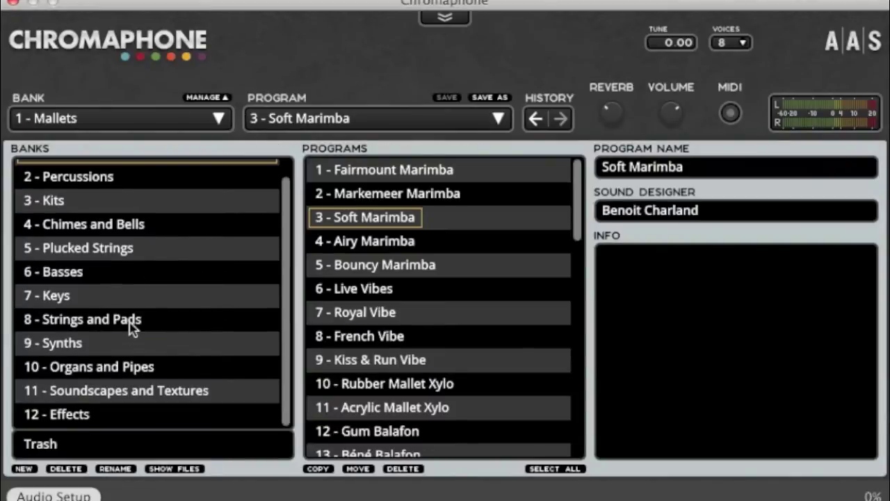
{"action": "scroll", "coordinate": [147, 194], "scroll_direction": "up", "scroll_amount": 1}
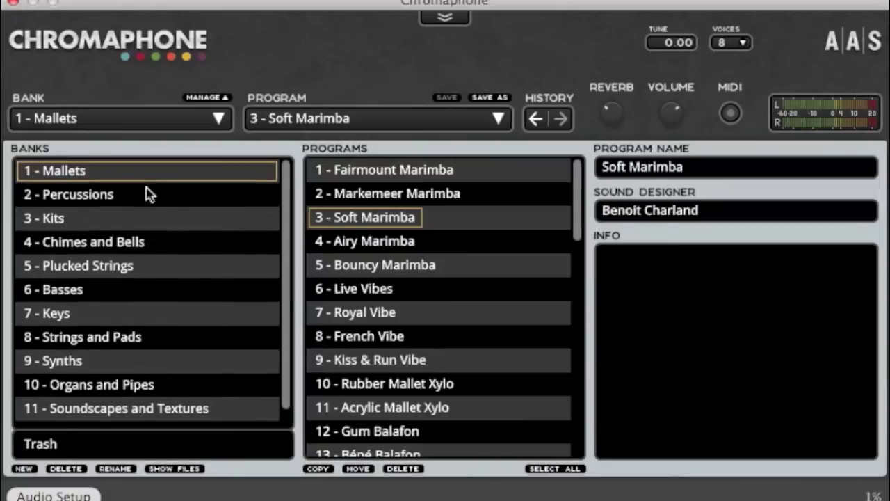
{"action": "scroll", "coordinate": [146, 198], "scroll_direction": "down", "scroll_amount": 1}
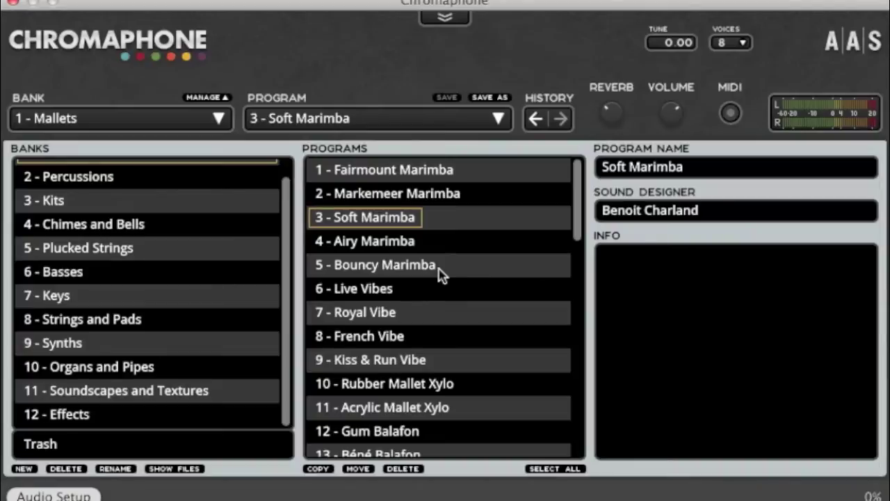
{"action": "left_click", "coordinate": [123, 224]}
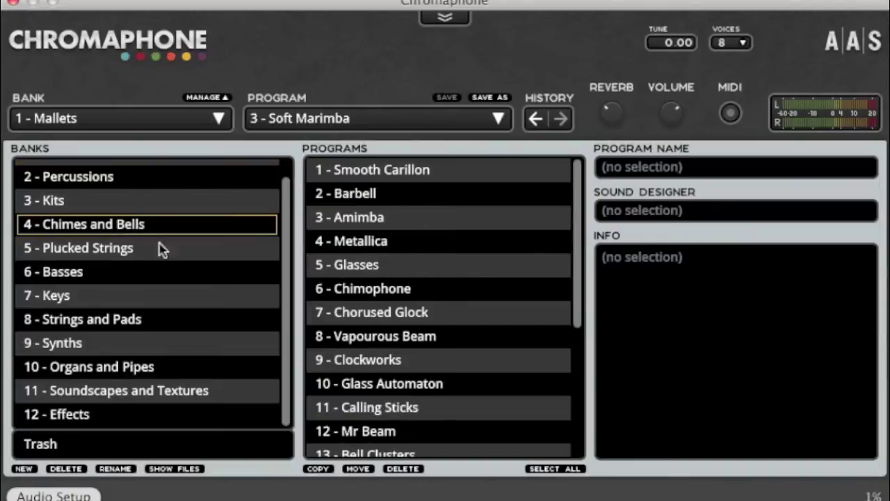
{"action": "scroll", "coordinate": [471, 348], "scroll_direction": "down", "scroll_amount": 5}
{"action": "scroll", "coordinate": [471, 347], "scroll_direction": "up", "scroll_amount": 5}
{"action": "scroll", "coordinate": [473, 348], "scroll_direction": "down", "scroll_amount": 5}
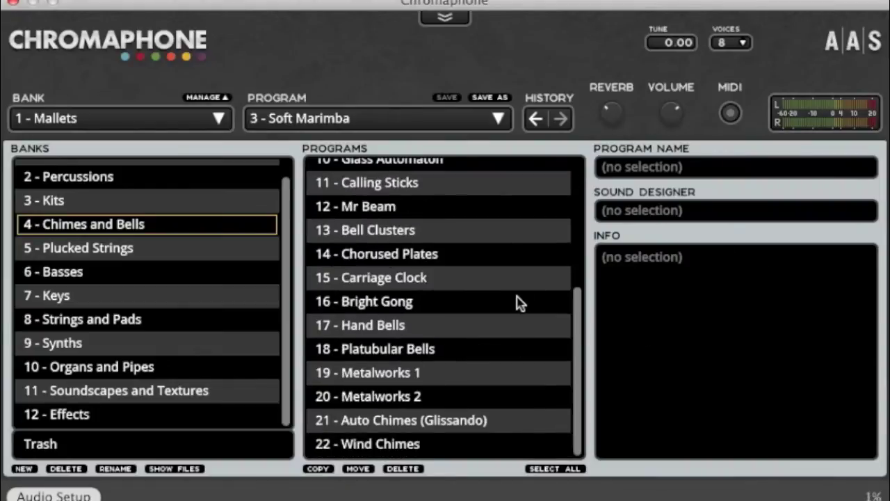
{"action": "left_click", "coordinate": [483, 264]}
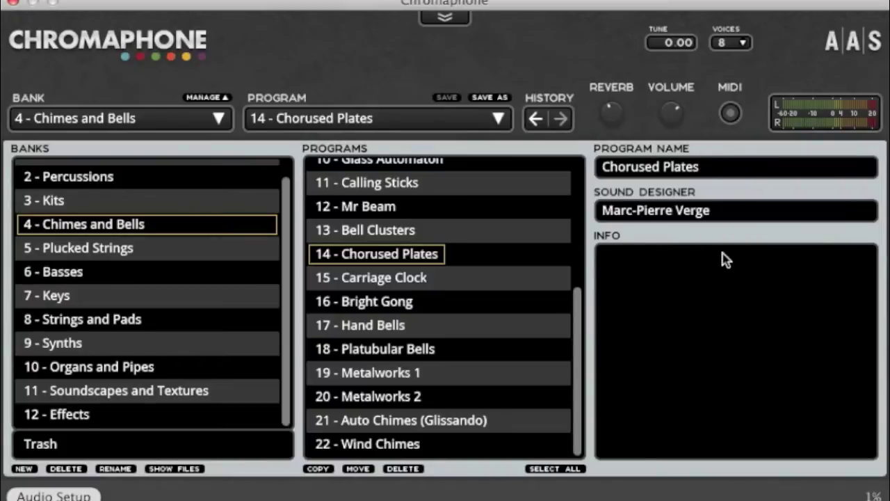
Step: Open the info note of the Chorused Plates program, cancel without editing, and close the bank manager
{"action": "left_click", "coordinate": [722, 345]}
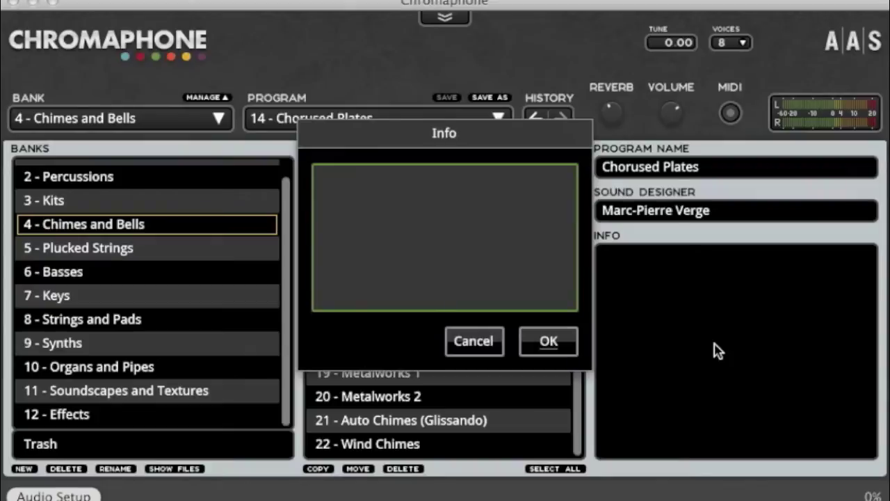
{"action": "left_click", "coordinate": [476, 341]}
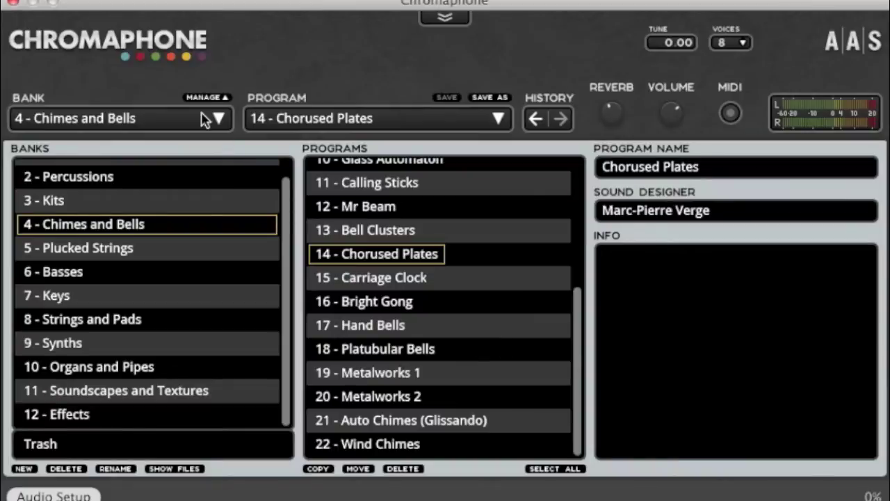
{"action": "left_click", "coordinate": [224, 100]}
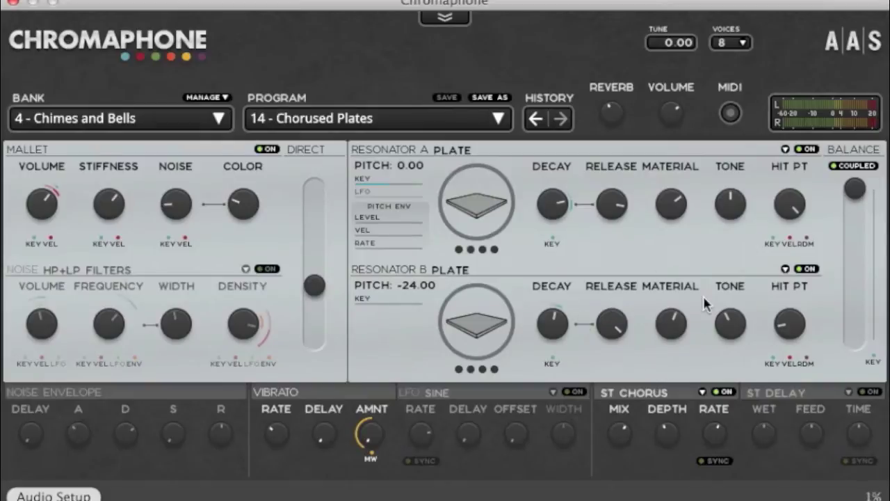
Step: Try the Beam type on Resonator A and return it to Plate
{"action": "mouse_move", "coordinate": [784, 269]}
{"action": "mouse_move", "coordinate": [792, 159]}
{"action": "left_click", "coordinate": [786, 151]}
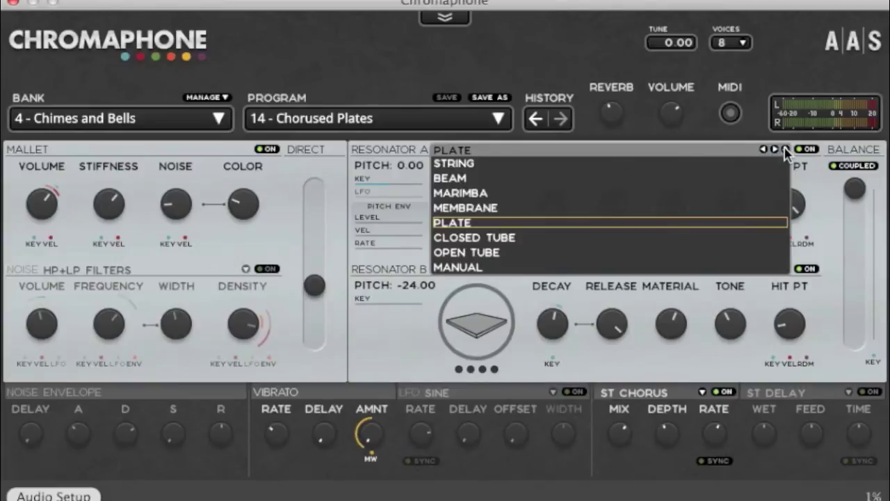
{"action": "left_click", "coordinate": [697, 174]}
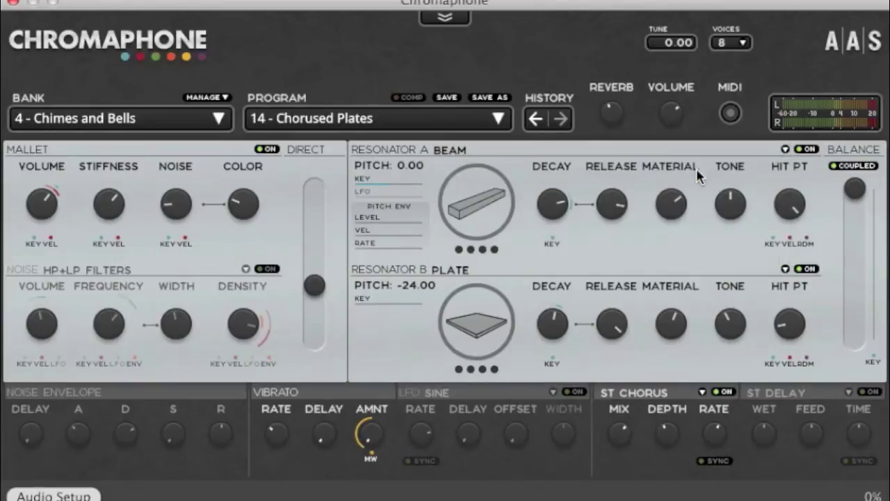
{"action": "left_click", "coordinate": [786, 150]}
{"action": "left_click", "coordinate": [723, 224]}
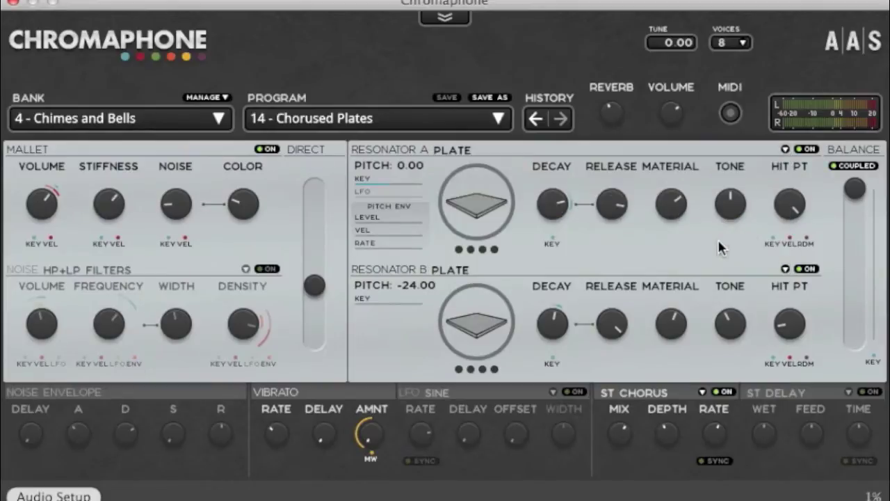
Step: Set Resonator B's type to Marimba and switch off both resonators
{"action": "left_click", "coordinate": [786, 269]}
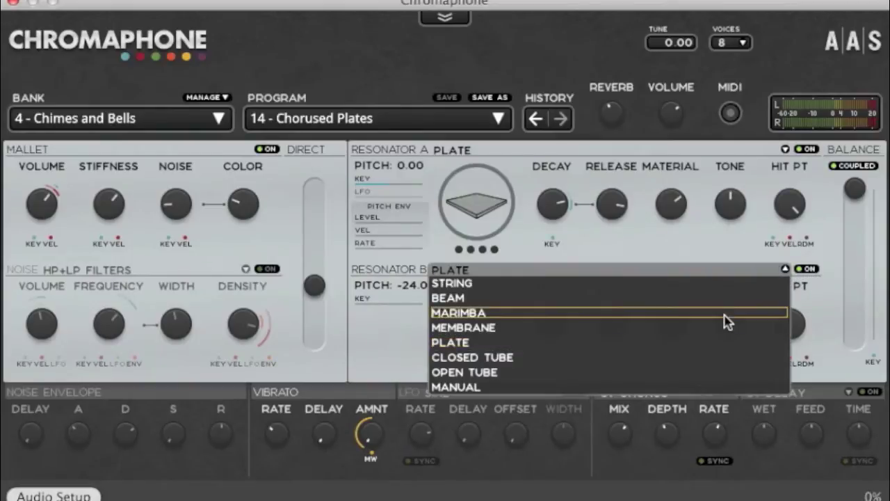
{"action": "left_click", "coordinate": [723, 311]}
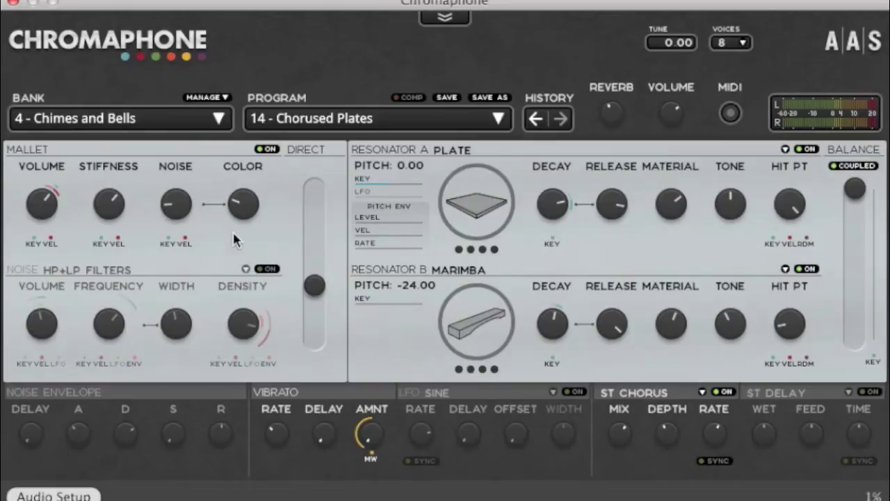
{"action": "left_click", "coordinate": [807, 149]}
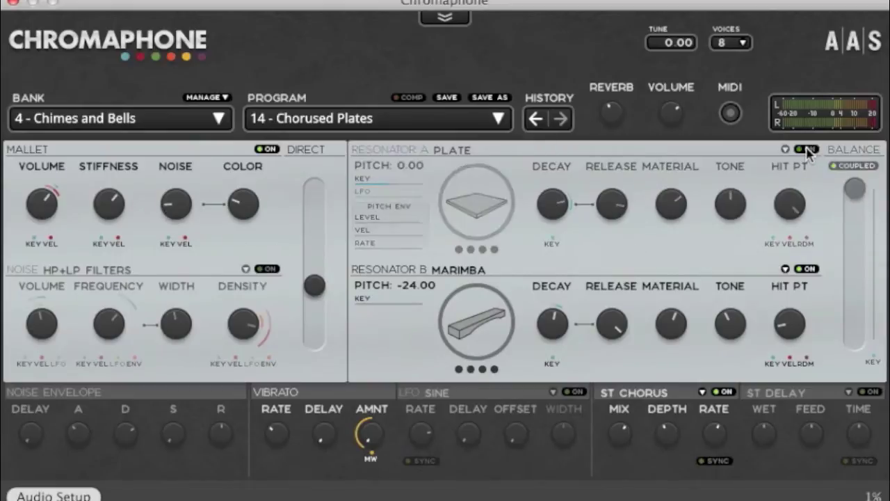
{"action": "left_click", "coordinate": [807, 268]}
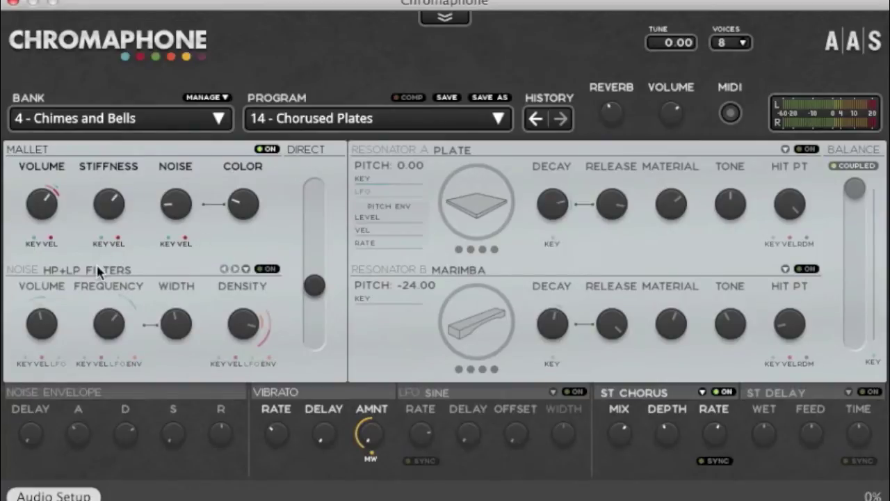
Step: Lower the mallet volume and raise the direct signal level to maximum
{"action": "left_click", "coordinate": [47, 197]}
{"action": "mouse_move", "coordinate": [47, 197]}
{"action": "left_mouse_down"}
{"action": "mouse_move", "coordinate": [43, 203]}
{"action": "mouse_move", "coordinate": [39, 193]}
{"action": "left_mouse_up"}
{"action": "left_click_drag", "start_coordinate": [312, 295], "coordinate": [314, 197]}
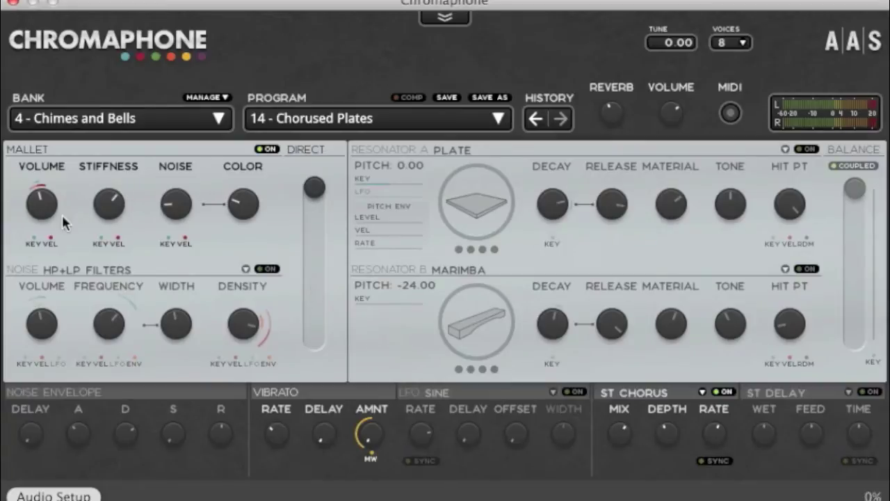
{"action": "mouse_move", "coordinate": [40, 199]}
{"action": "left_mouse_down"}
{"action": "mouse_move", "coordinate": [41, 208]}
{"action": "mouse_move", "coordinate": [40, 201]}
{"action": "left_mouse_up"}
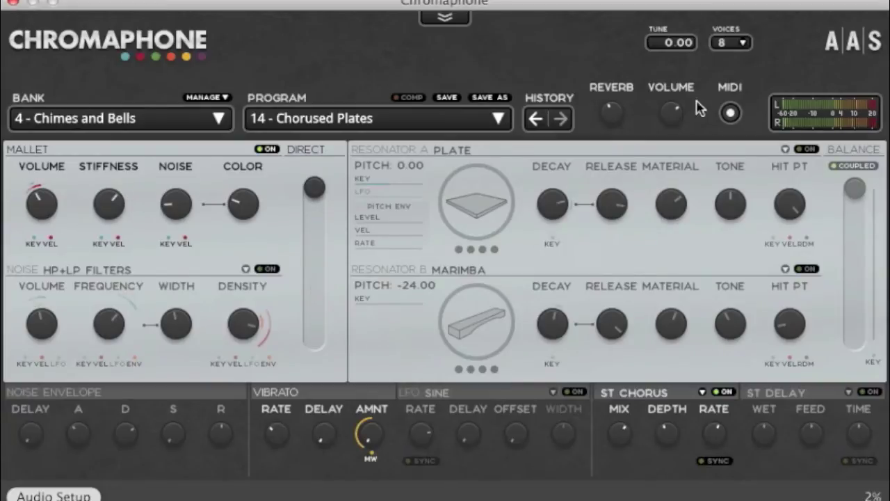
Step: Switch off the stereo chorus and turn the reverb down to minimum
{"action": "left_click", "coordinate": [724, 393]}
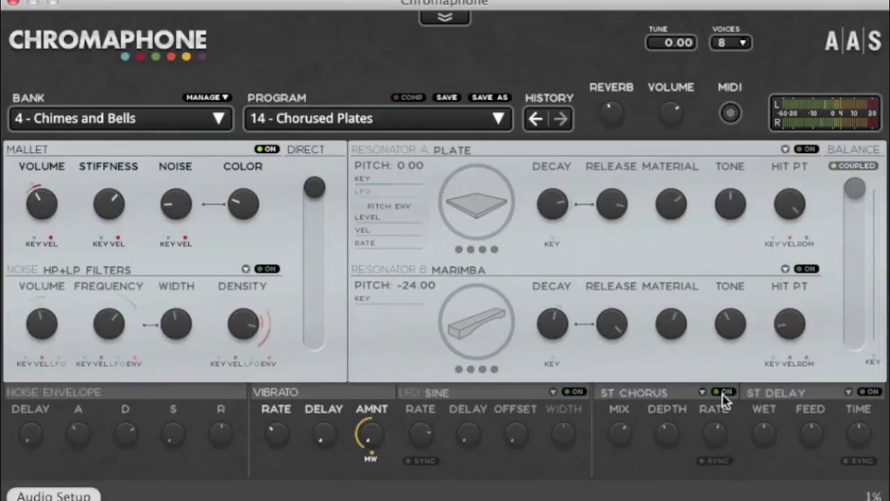
{"action": "left_click_drag", "start_coordinate": [613, 111], "coordinate": [616, 109]}
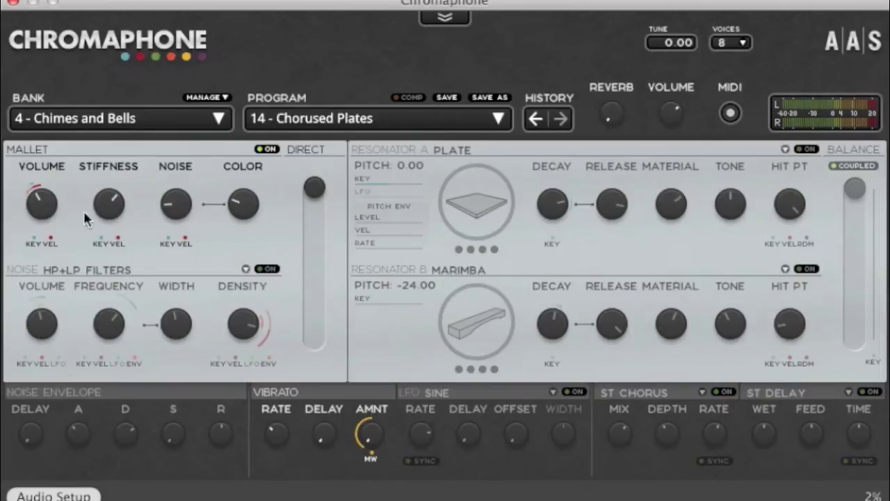
Step: Shape the mallet sound by raising the stiffness slightly, lowering the noise and raising the color
{"action": "mouse_move", "coordinate": [109, 201]}
{"action": "left_mouse_down"}
{"action": "mouse_move", "coordinate": [109, 240]}
{"action": "mouse_move", "coordinate": [110, 209]}
{"action": "left_mouse_up"}
{"action": "mouse_move", "coordinate": [176, 206]}
{"action": "left_mouse_down"}
{"action": "mouse_move", "coordinate": [176, 191]}
{"action": "mouse_move", "coordinate": [176, 212]}
{"action": "mouse_move", "coordinate": [174, 204]}
{"action": "left_mouse_up"}
{"action": "left_click_drag", "start_coordinate": [238, 213], "coordinate": [246, 203]}
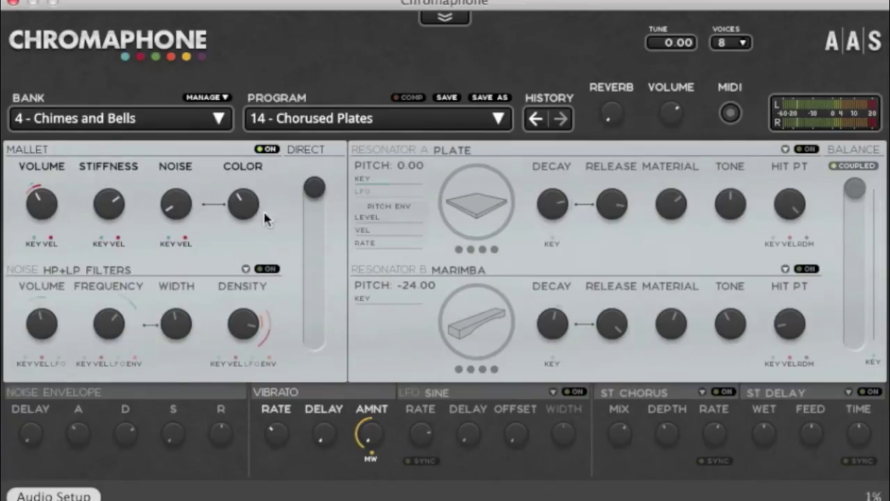
Step: Replace the mallet with the noise source as the active exciter and set the noise filter to LP Filter
{"action": "left_click", "coordinate": [266, 149]}
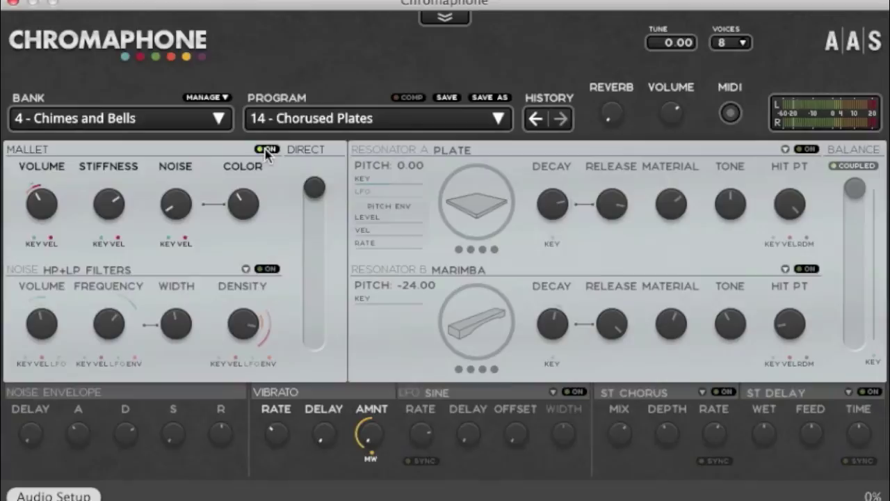
{"action": "left_click", "coordinate": [267, 269]}
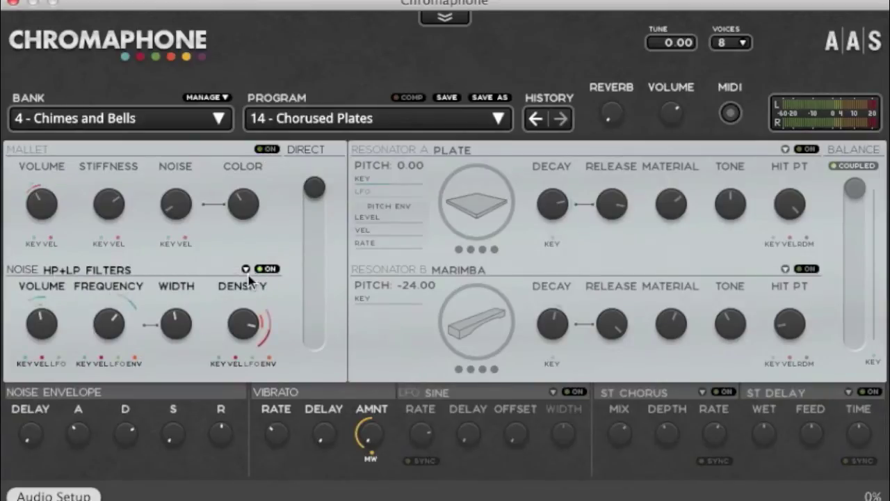
{"action": "mouse_move", "coordinate": [245, 273]}
{"action": "left_click", "coordinate": [245, 272]}
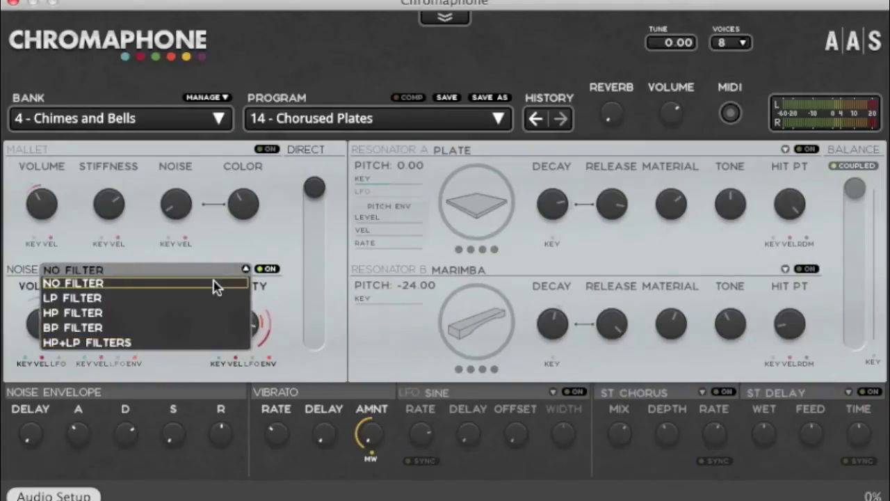
{"action": "left_click", "coordinate": [216, 287]}
{"action": "left_click", "coordinate": [245, 270]}
{"action": "left_click", "coordinate": [203, 299]}
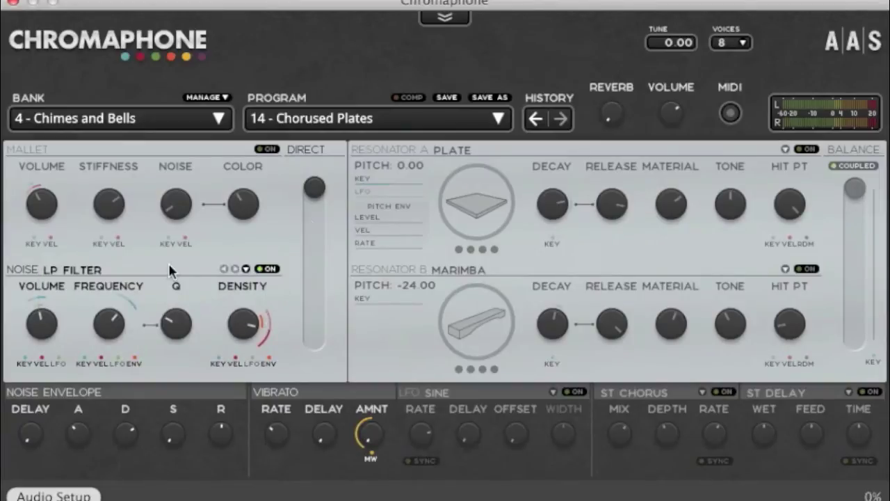
Step: Lower the noise source's volume and raise its filter frequency, Q and density
{"action": "left_click_drag", "start_coordinate": [44, 313], "coordinate": [40, 318]}
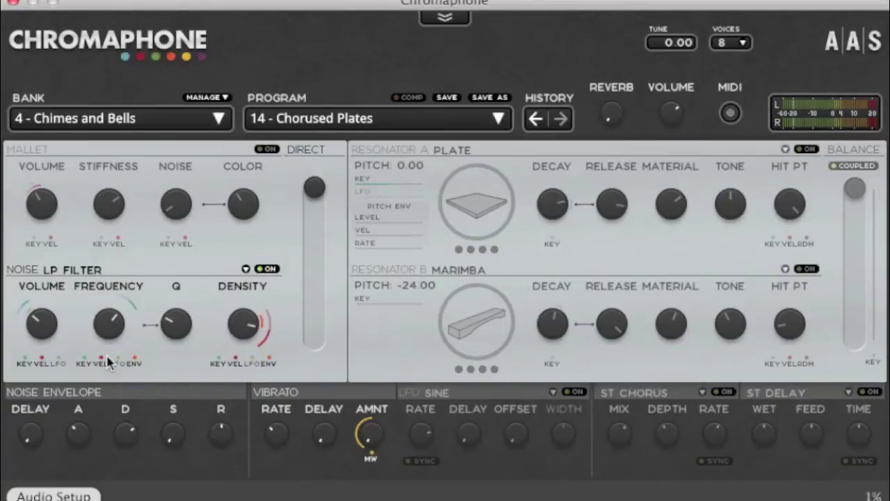
{"action": "mouse_move", "coordinate": [111, 325]}
{"action": "left_mouse_down"}
{"action": "mouse_move", "coordinate": [111, 303]}
{"action": "mouse_move", "coordinate": [111, 334]}
{"action": "mouse_move", "coordinate": [111, 311]}
{"action": "left_mouse_up"}
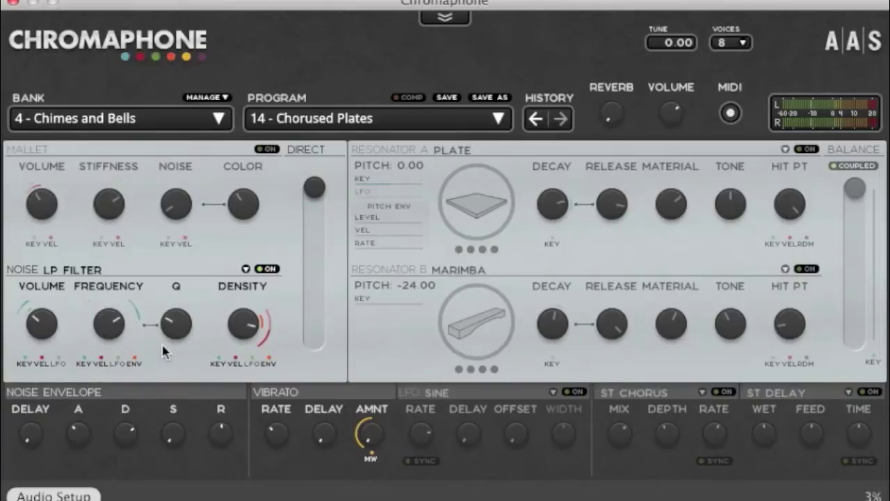
{"action": "left_click_drag", "start_coordinate": [172, 324], "coordinate": [173, 317]}
{"action": "mouse_move", "coordinate": [244, 324]}
{"action": "left_mouse_down"}
{"action": "mouse_move", "coordinate": [244, 306]}
{"action": "mouse_move", "coordinate": [245, 331]}
{"action": "left_mouse_up"}
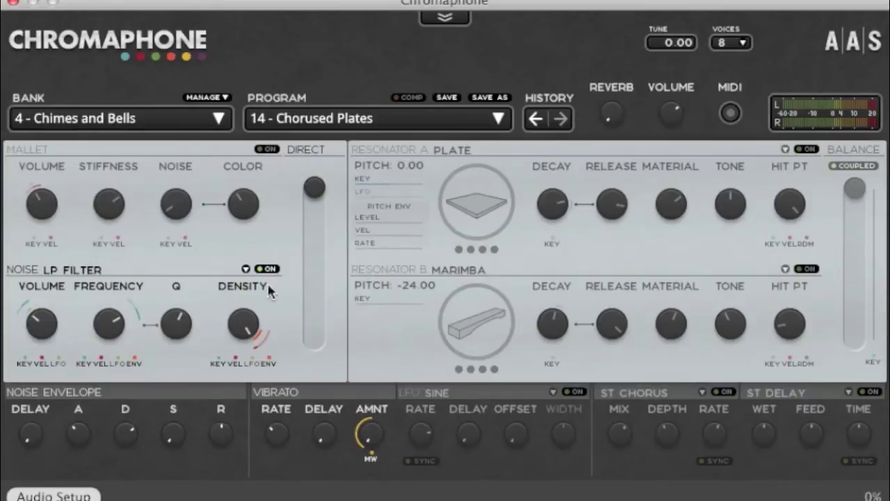
Step: Switch the exciter back from noise to mallet and lower the direct signal level to minimum
{"action": "left_click", "coordinate": [267, 149]}
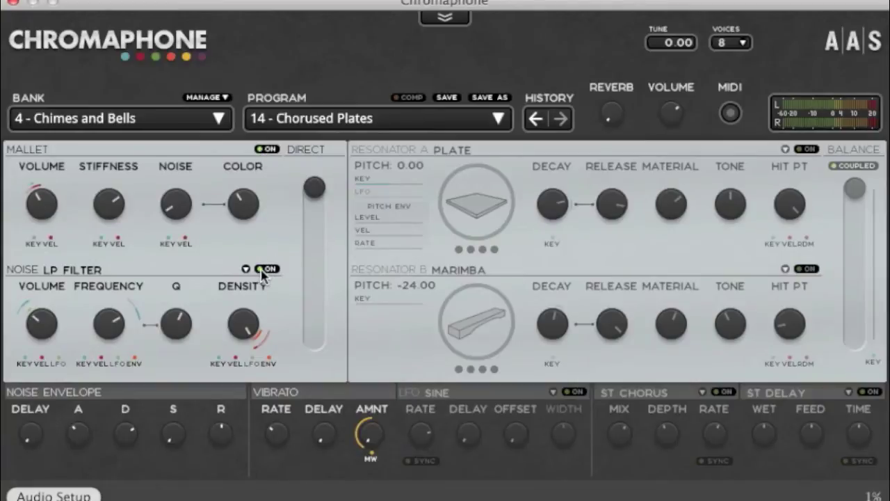
{"action": "left_click", "coordinate": [267, 269]}
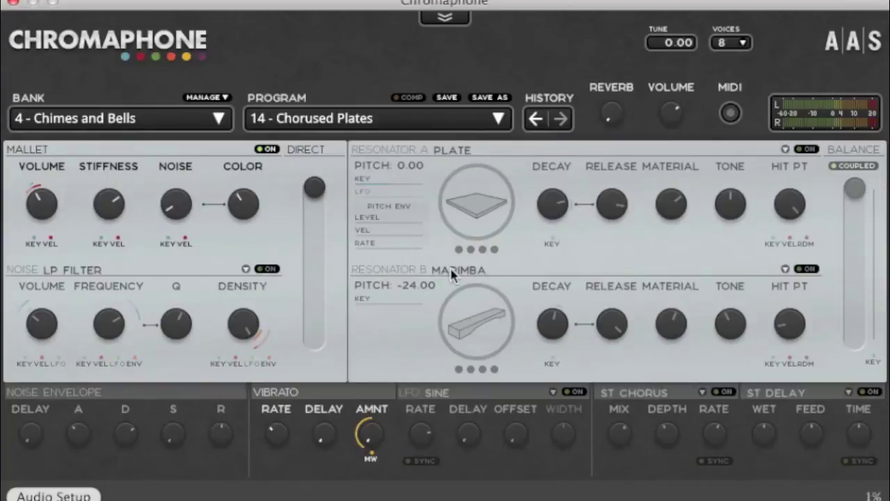
{"action": "left_click_drag", "start_coordinate": [315, 186], "coordinate": [315, 339]}
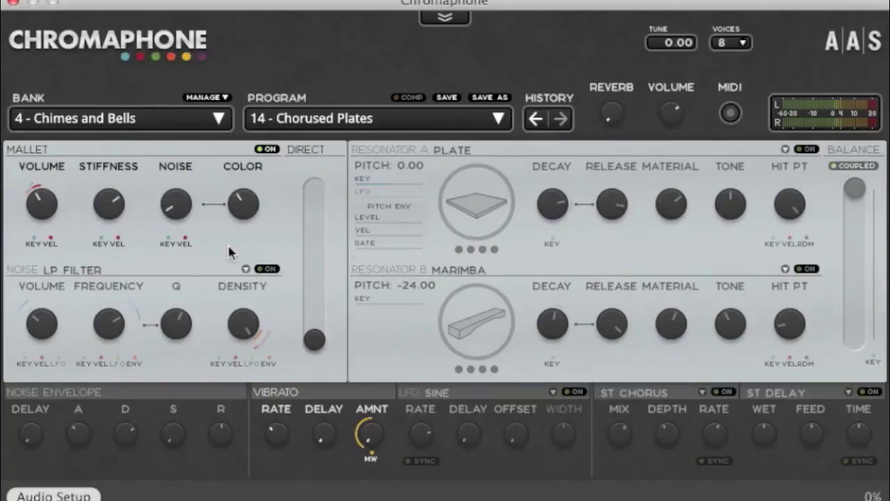
Step: Switch on Resonator A with a shorter decay, and switch on Resonator B with the two resonators coupled
{"action": "left_click", "coordinate": [807, 149]}
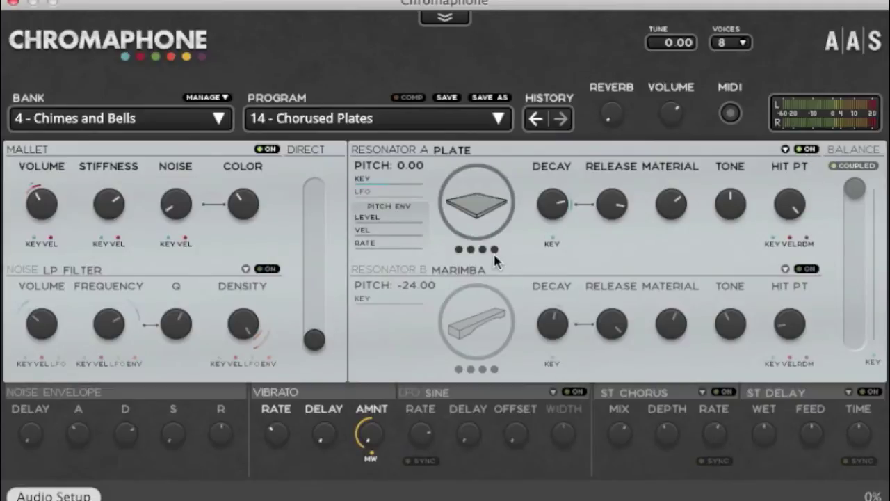
{"action": "left_click_drag", "start_coordinate": [548, 215], "coordinate": [549, 240]}
{"action": "left_click", "coordinate": [858, 166]}
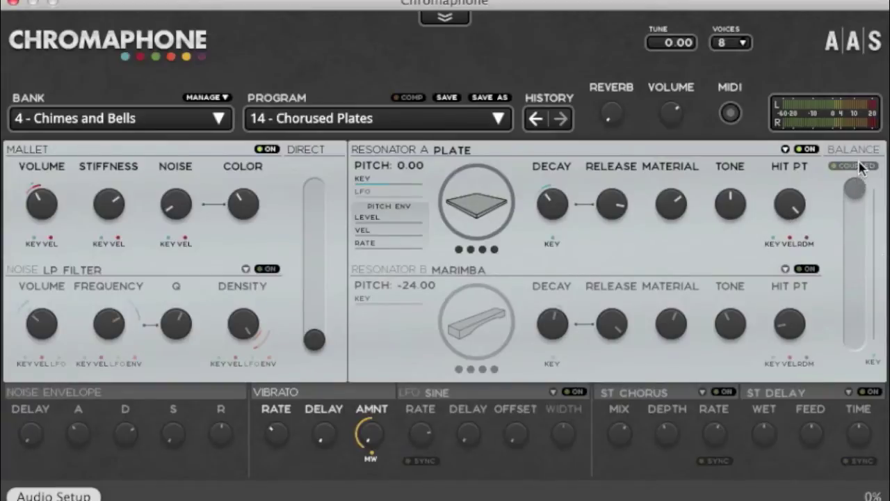
{"action": "left_click", "coordinate": [810, 270]}
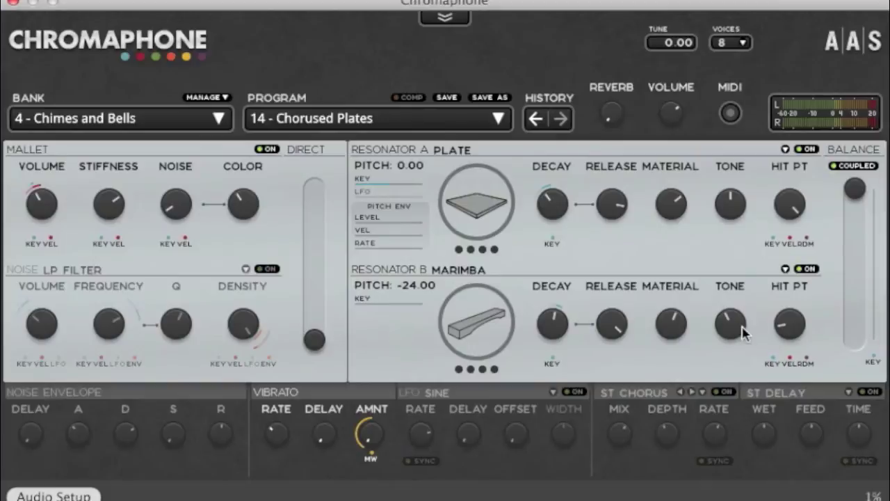
Step: Decouple the two resonators and move their balance to about the middle
{"action": "left_click_drag", "start_coordinate": [856, 188], "coordinate": [855, 245]}
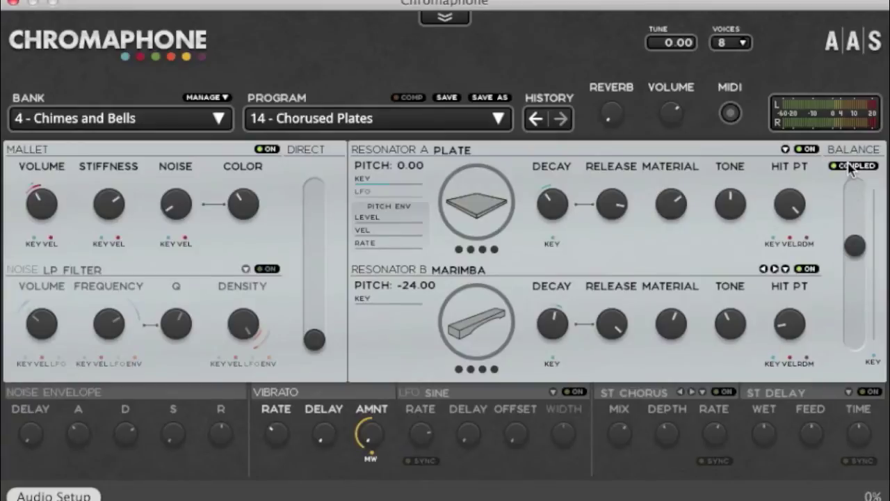
{"action": "mouse_move", "coordinate": [856, 245]}
{"action": "left_mouse_down"}
{"action": "mouse_move", "coordinate": [855, 261]}
{"action": "mouse_move", "coordinate": [855, 236]}
{"action": "mouse_move", "coordinate": [856, 281]}
{"action": "mouse_move", "coordinate": [855, 242]}
{"action": "mouse_move", "coordinate": [856, 256]}
{"action": "left_mouse_up"}
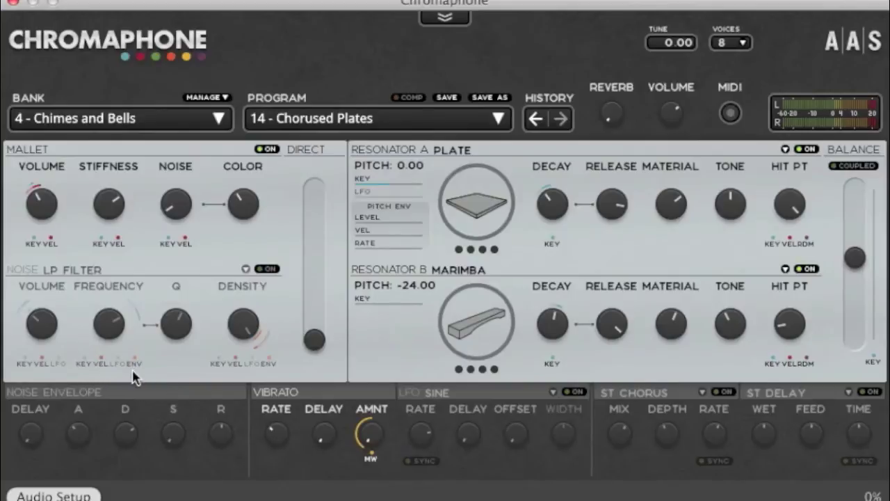
Step: Adjust the envelope modulation amount on the noise filter frequency
{"action": "mouse_move", "coordinate": [135, 362]}
{"action": "left_mouse_down"}
{"action": "mouse_move", "coordinate": [135, 341]}
{"action": "mouse_move", "coordinate": [135, 358]}
{"action": "left_mouse_up"}
{"action": "mouse_move", "coordinate": [135, 355]}
{"action": "left_mouse_down"}
{"action": "mouse_move", "coordinate": [135, 339]}
{"action": "mouse_move", "coordinate": [135, 353]}
{"action": "left_mouse_up"}
Step: Change Resonator A's type to Open Tube
{"action": "mouse_move", "coordinate": [798, 153]}
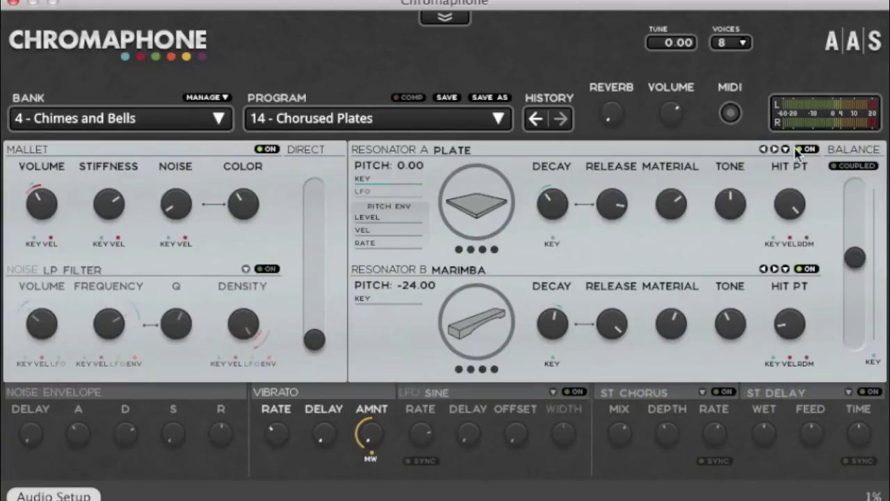
{"action": "left_click", "coordinate": [786, 149]}
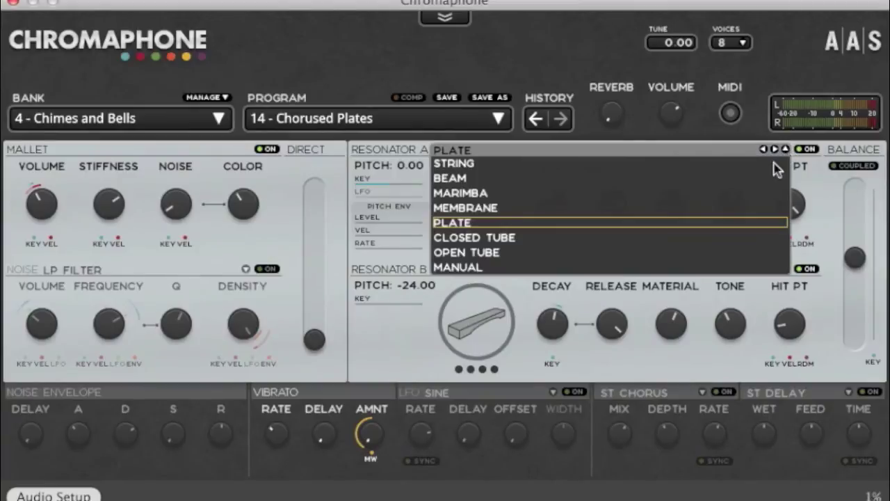
{"action": "left_click", "coordinate": [710, 252]}
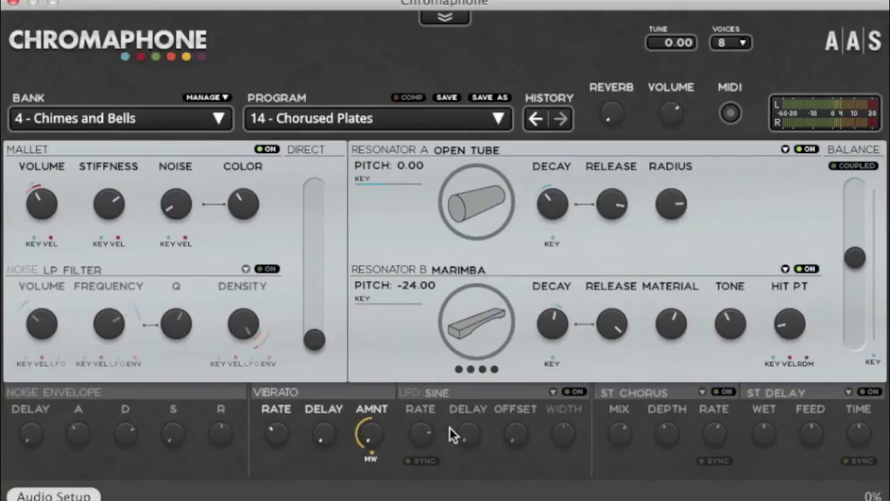
Step: Switch on the sine LFO and adjust its modulation amount on the noise density
{"action": "left_click", "coordinate": [576, 391]}
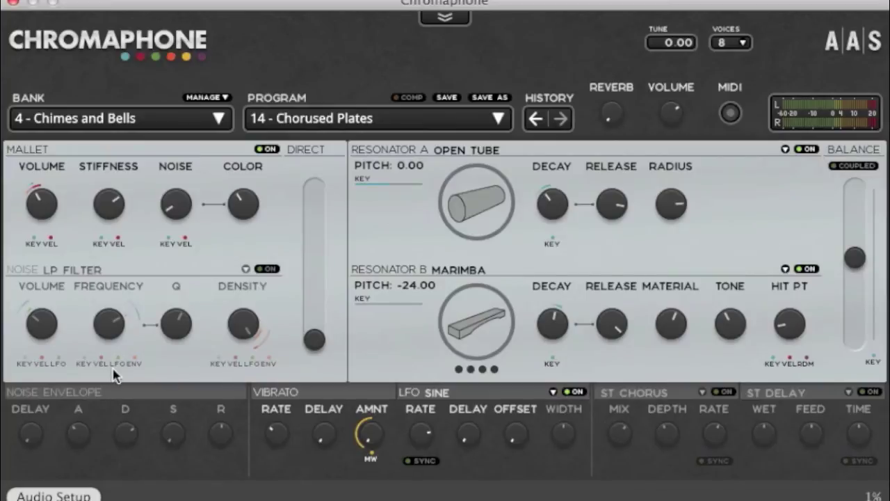
{"action": "mouse_move", "coordinate": [251, 359]}
{"action": "left_mouse_down"}
{"action": "mouse_move", "coordinate": [250, 327]}
{"action": "mouse_move", "coordinate": [250, 356]}
{"action": "left_mouse_up"}
Step: Switch on the first effect and change its type from stereo chorus to Flanger
{"action": "mouse_move", "coordinate": [699, 263]}
{"action": "left_click", "coordinate": [722, 393]}
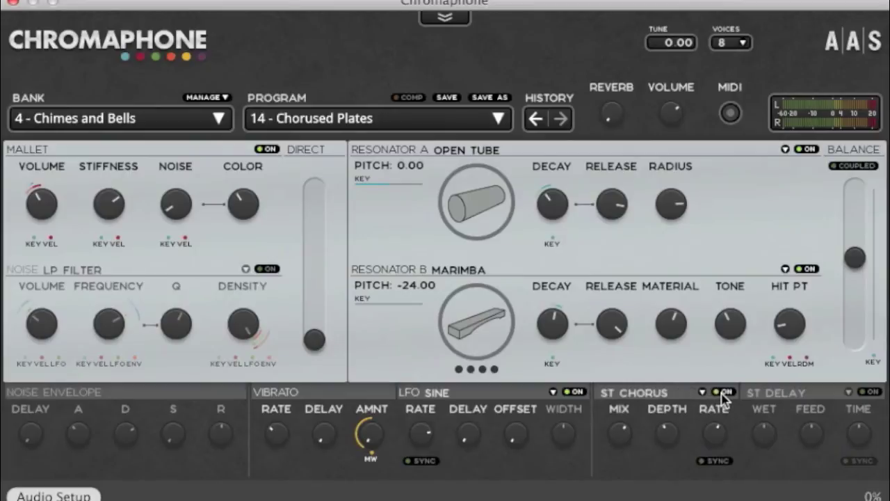
{"action": "left_click", "coordinate": [702, 392]}
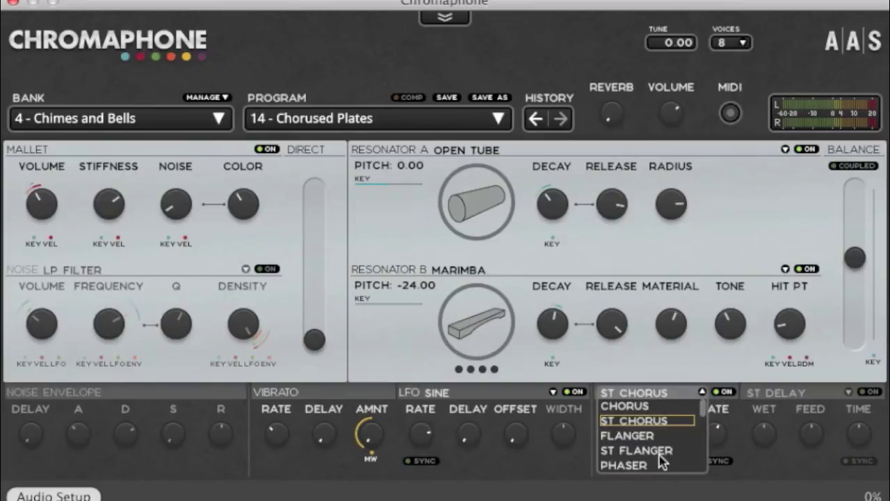
{"action": "scroll", "coordinate": [663, 449], "scroll_direction": "down", "scroll_amount": 3}
{"action": "scroll", "coordinate": [663, 448], "scroll_direction": "up", "scroll_amount": 3}
{"action": "left_click", "coordinate": [664, 436]}
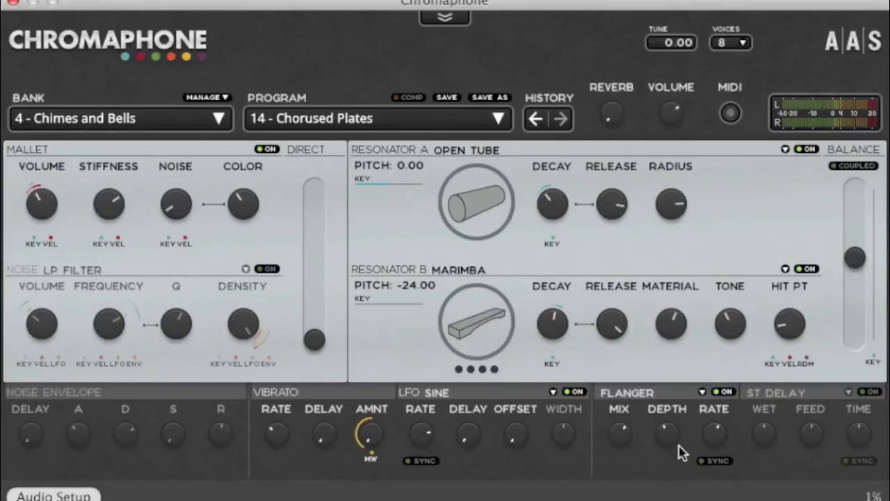
Step: Switch on the second effect and change its type from stereo delay to Tape Delay
{"action": "left_click", "coordinate": [864, 393]}
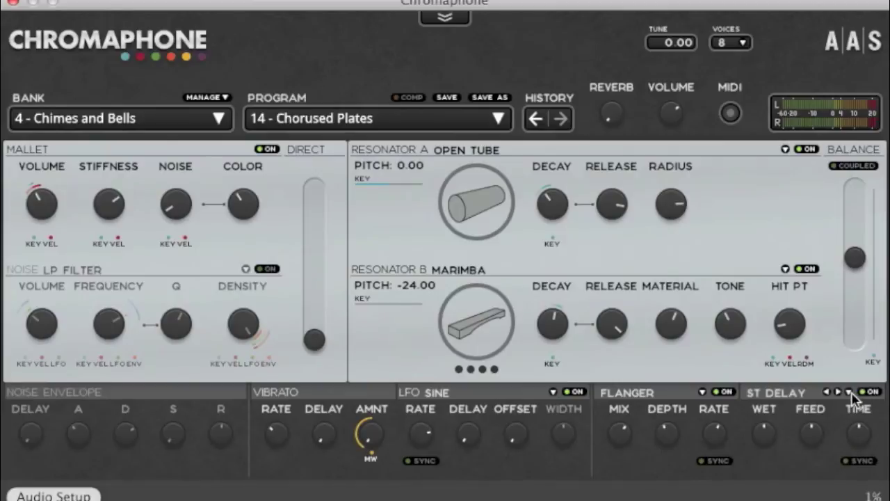
{"action": "left_click", "coordinate": [849, 392]}
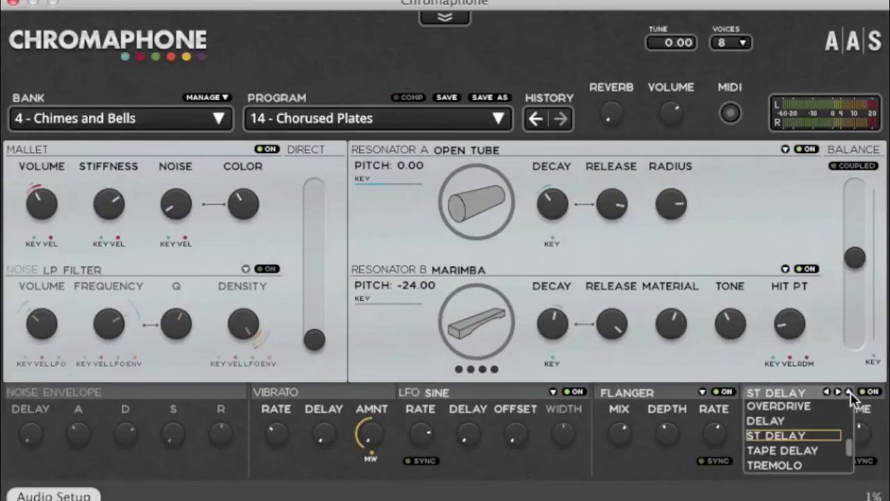
{"action": "left_click", "coordinate": [829, 452]}
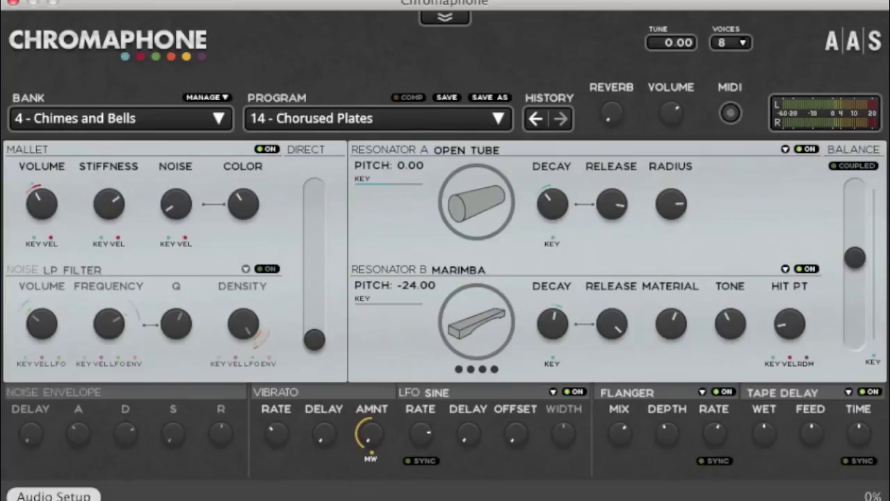
Step: Open the bank manager and load the Soft Marimba program from the Mallets bank
{"action": "mouse_move", "coordinate": [740, 261]}
{"action": "left_click", "coordinate": [223, 98]}
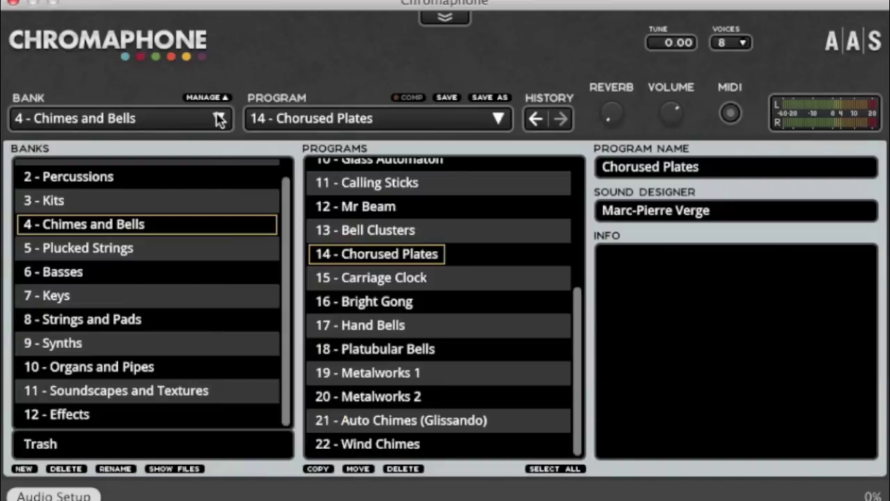
{"action": "scroll", "coordinate": [197, 186], "scroll_direction": "up", "scroll_amount": 1}
{"action": "left_click", "coordinate": [194, 175]}
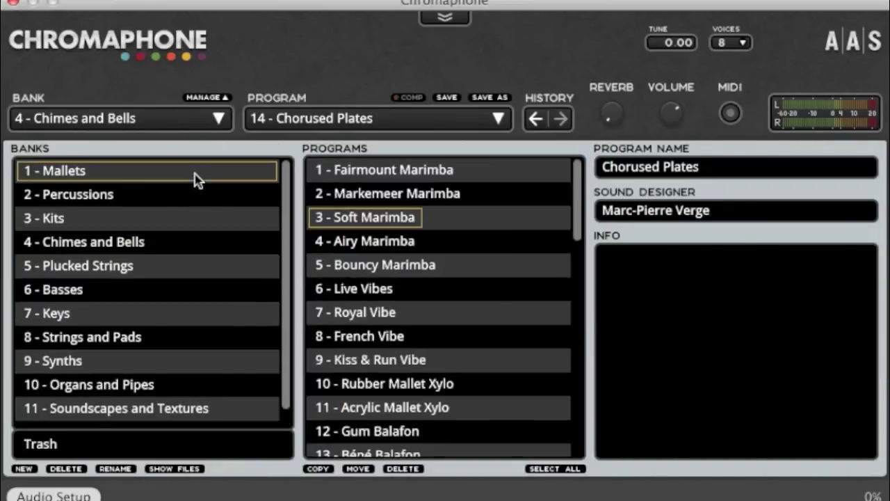
{"action": "left_click", "coordinate": [404, 218]}
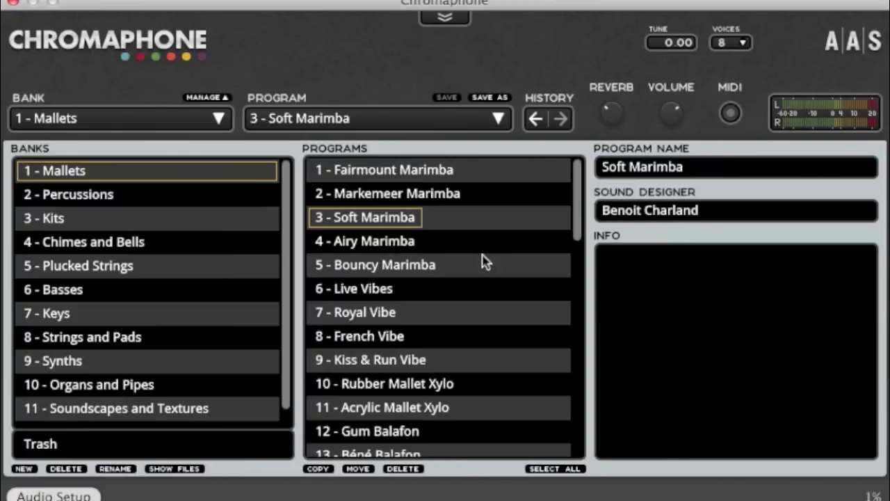
Step: Load the Grain Pad program from the Soundscapes and Textures bank and return to the synth controls
{"action": "left_click", "coordinate": [186, 410]}
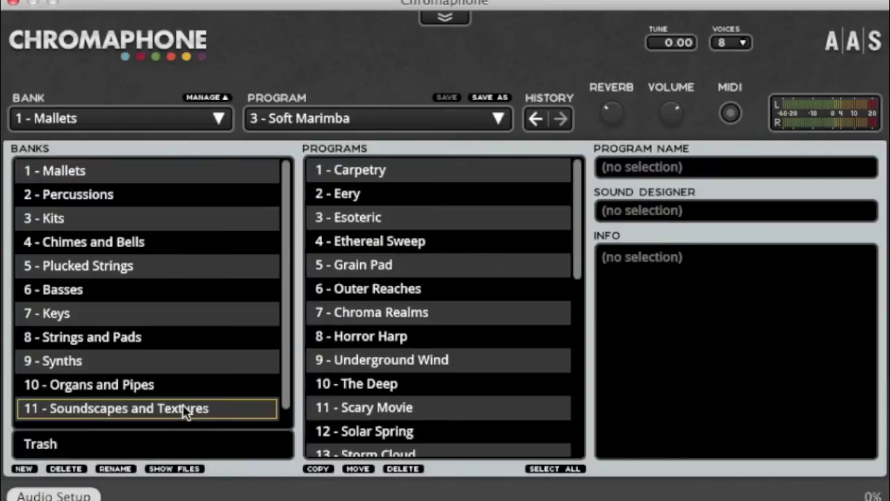
{"action": "left_click", "coordinate": [382, 271]}
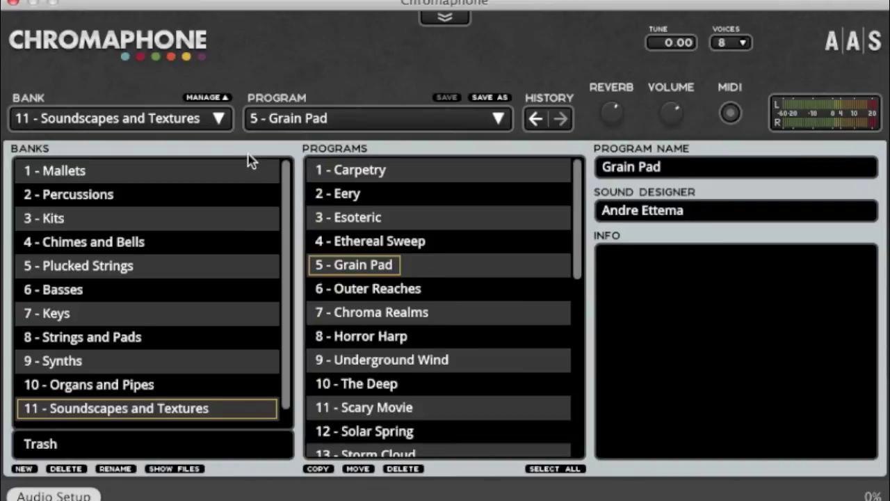
{"action": "left_click", "coordinate": [225, 98]}
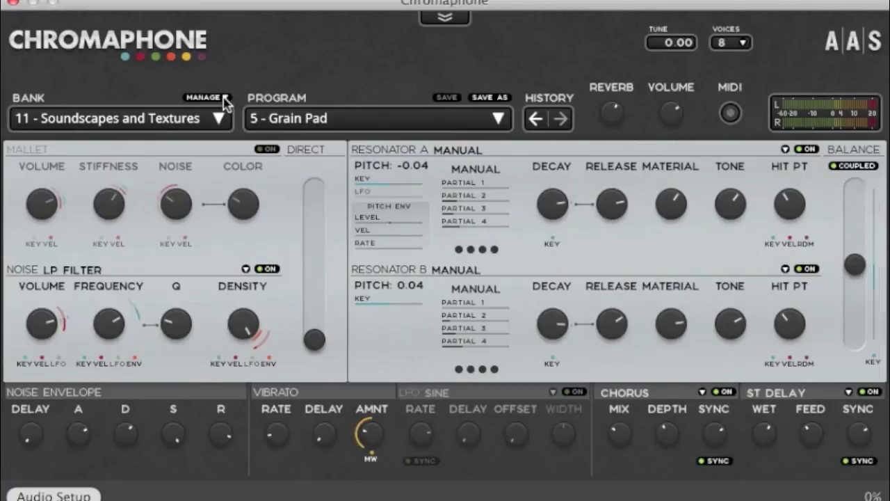